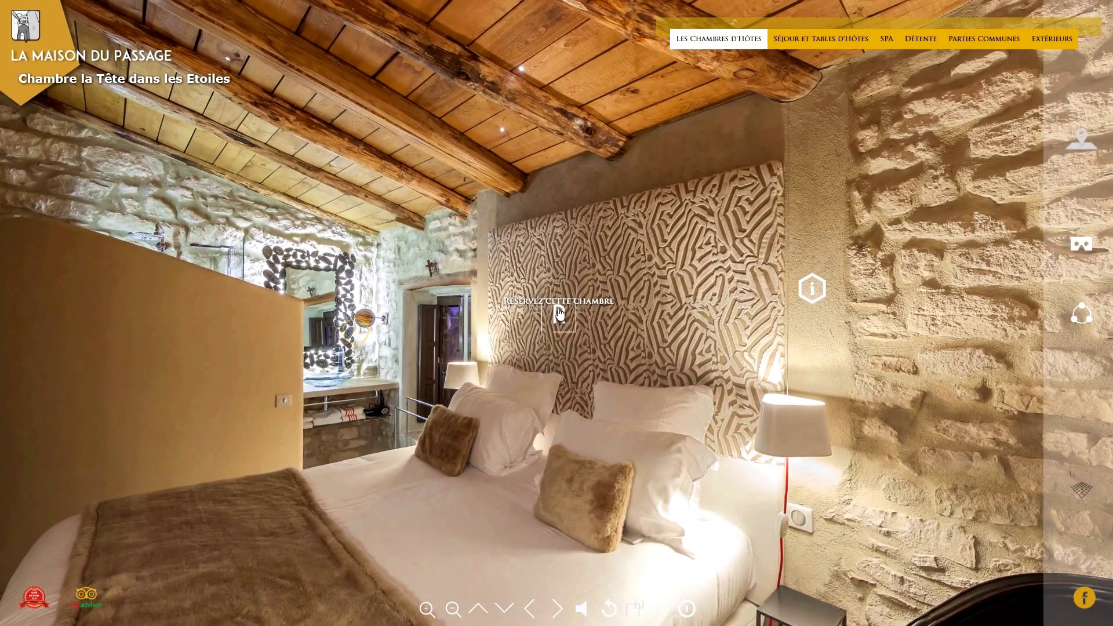
Check availability, book one room for 130 €, and show the house on the map
left_click(559, 314)
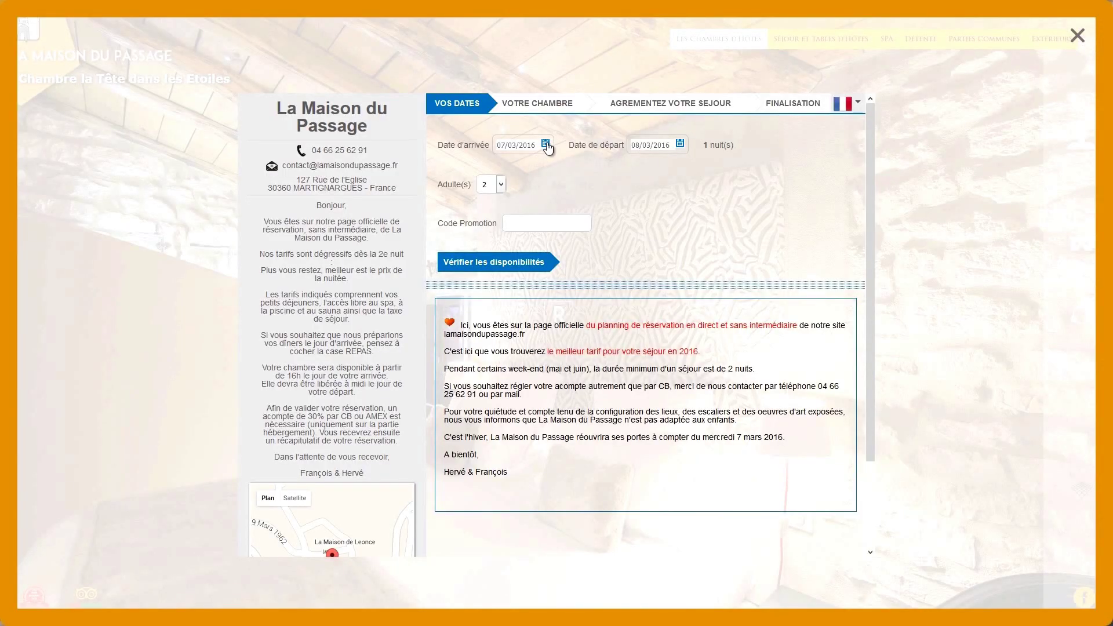
left_click(528, 264)
left_click(740, 308)
left_click(735, 335)
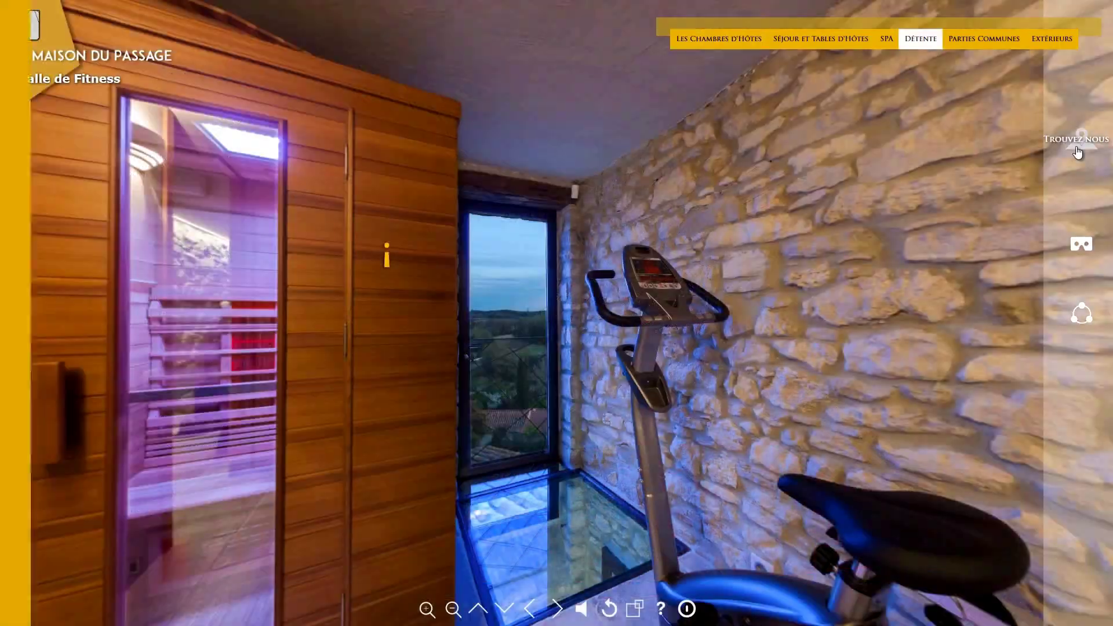
left_click(1080, 141)
scroll(597, 376, "up", 2)
scroll(594, 375, "up", 2)
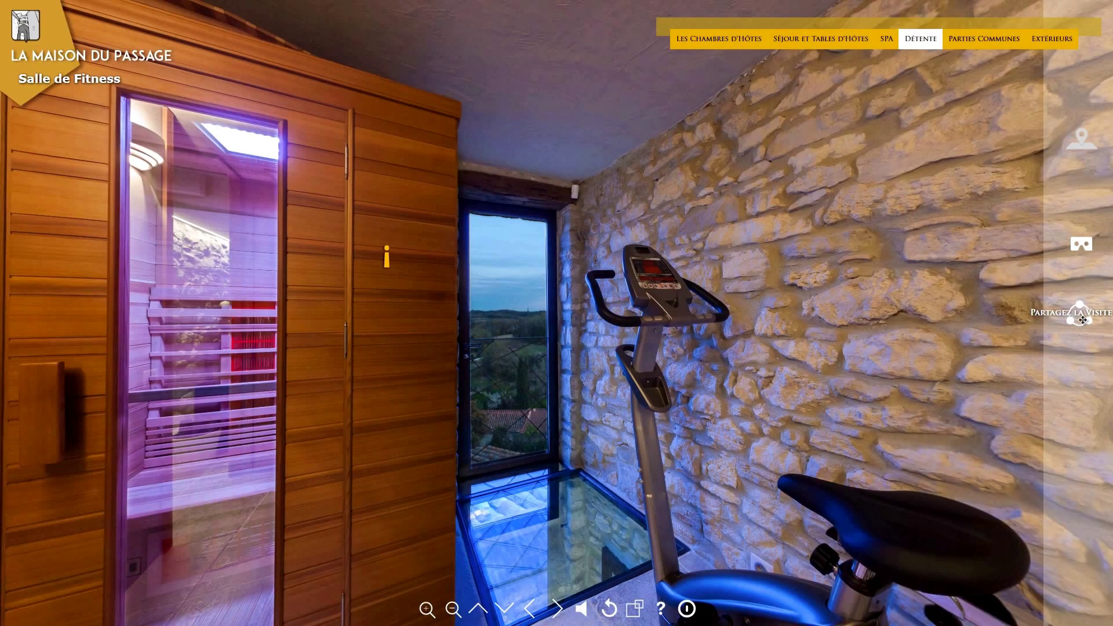
Share the La Maison du Passage tour on Facebook from the share options
left_click(1082, 318)
left_click(385, 329)
type("Un magnifique endroit")
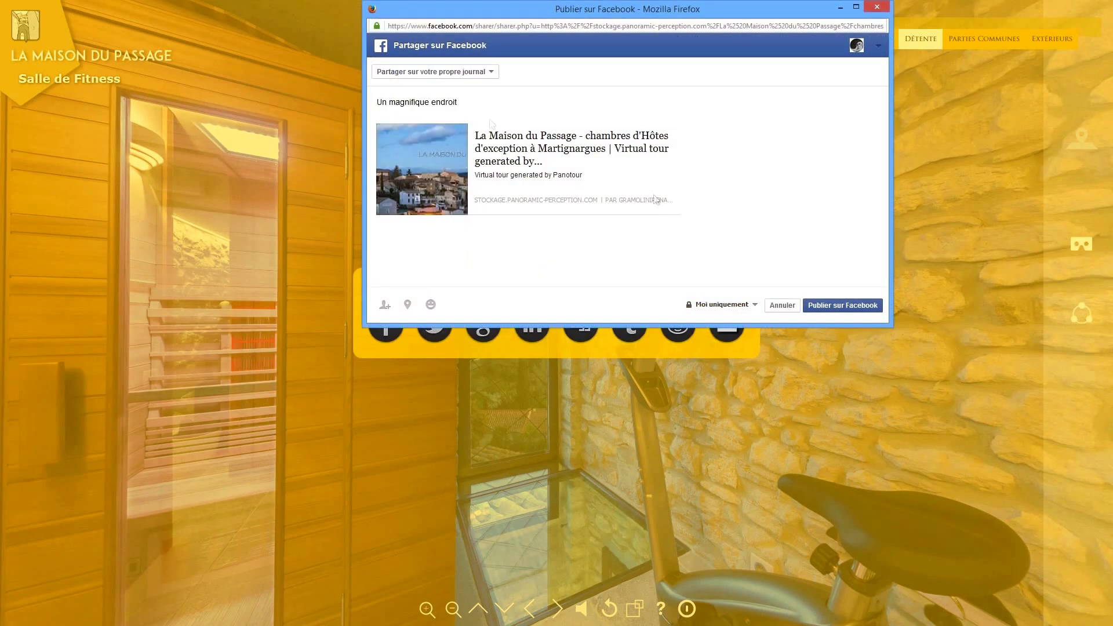